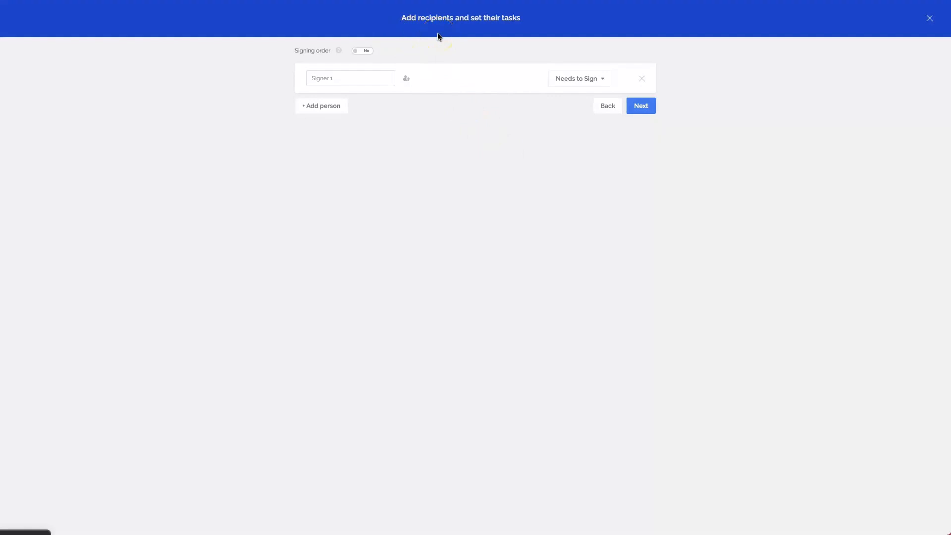
Name the first signer role Landlord and assign your own account to it
{"action": "left_click", "coordinate": [436, 33]}
{"action": "left_click", "coordinate": [337, 77]}
{"action": "left_click", "coordinate": [407, 81]}
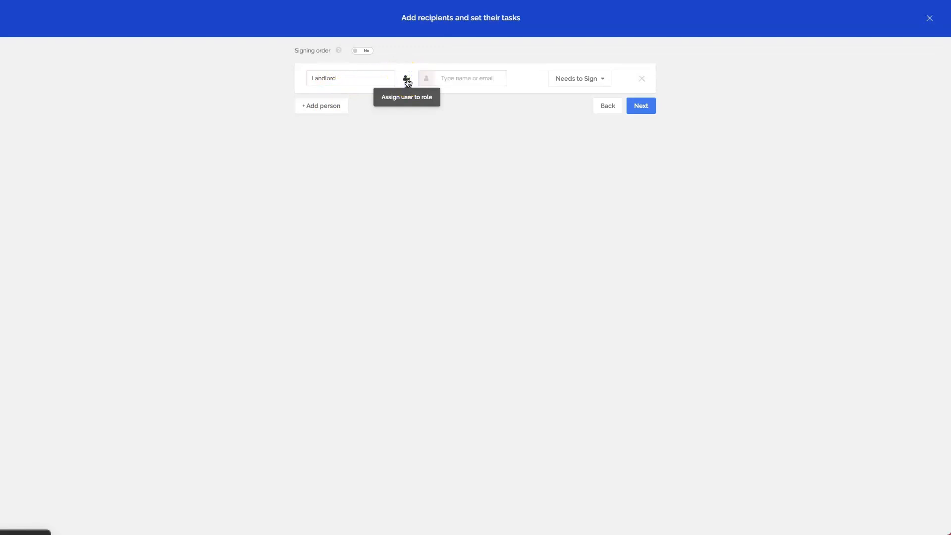
{"action": "left_click", "coordinate": [471, 83]}
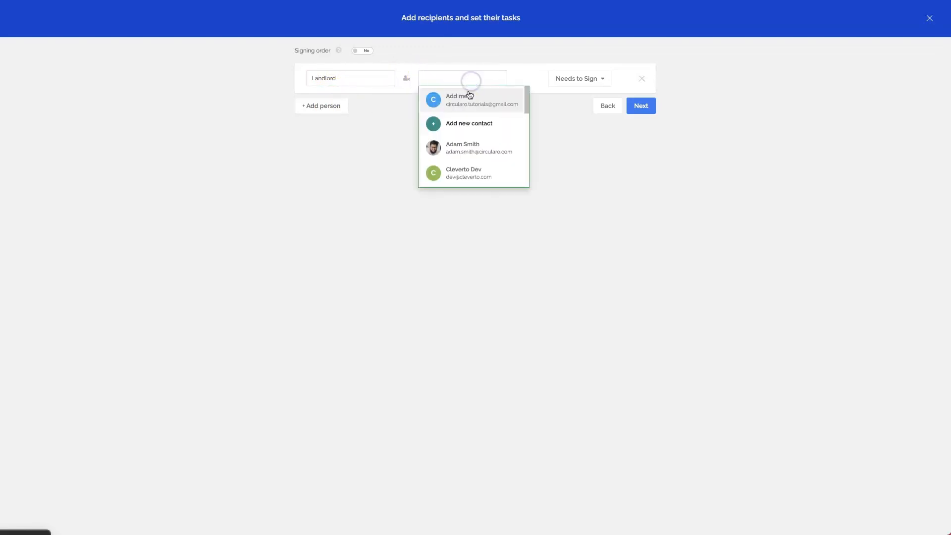
{"action": "left_click", "coordinate": [464, 107]}
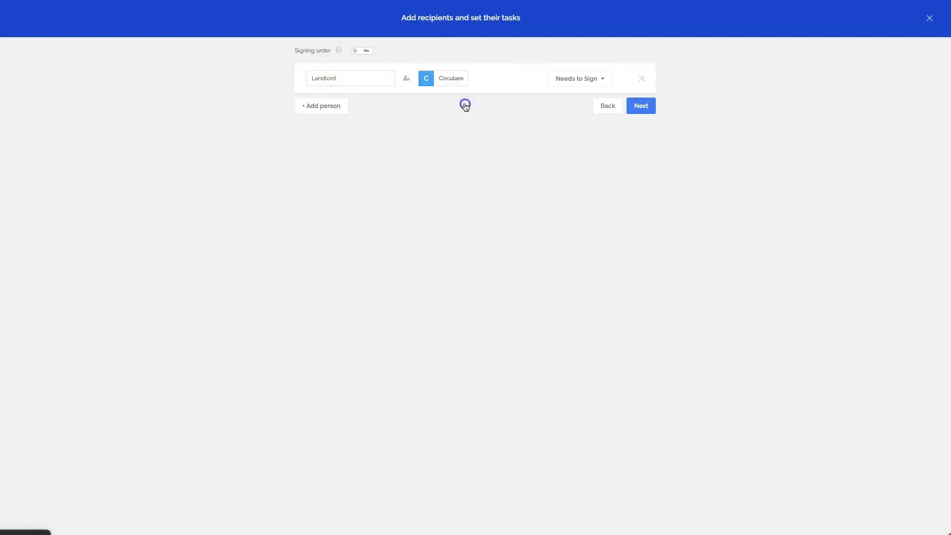
Add a second signer role named Tenant and open its user assignment field
{"action": "left_click", "coordinate": [325, 111]}
{"action": "left_click", "coordinate": [345, 114]}
{"action": "type", "text": "Tenant"}
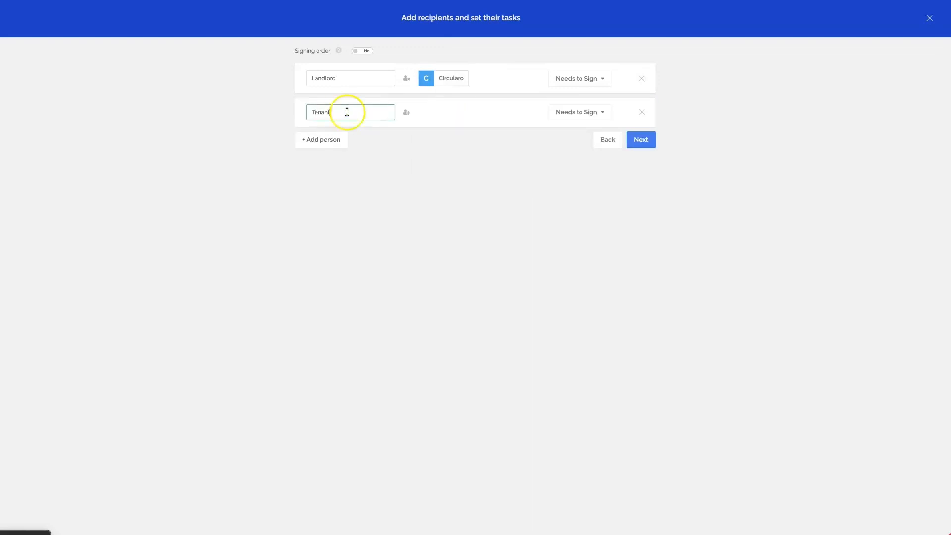
{"action": "left_click", "coordinate": [412, 115]}
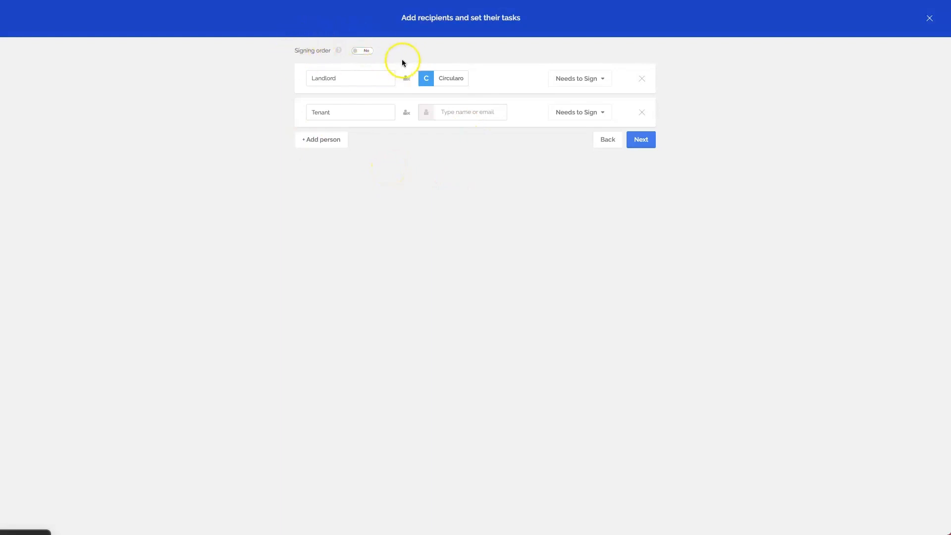
Turn on the signing order and continue to the signature field selection
{"action": "left_click", "coordinate": [367, 51]}
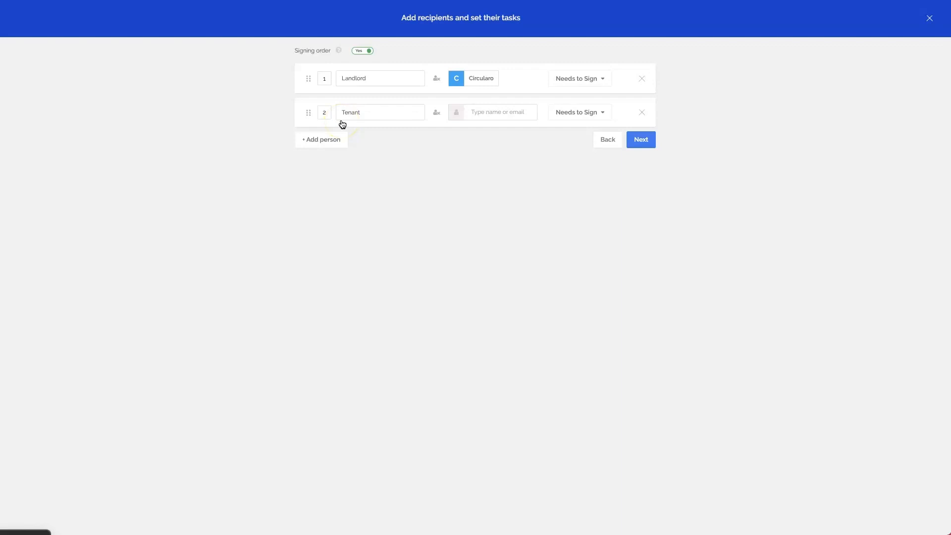
{"action": "left_click", "coordinate": [641, 139]}
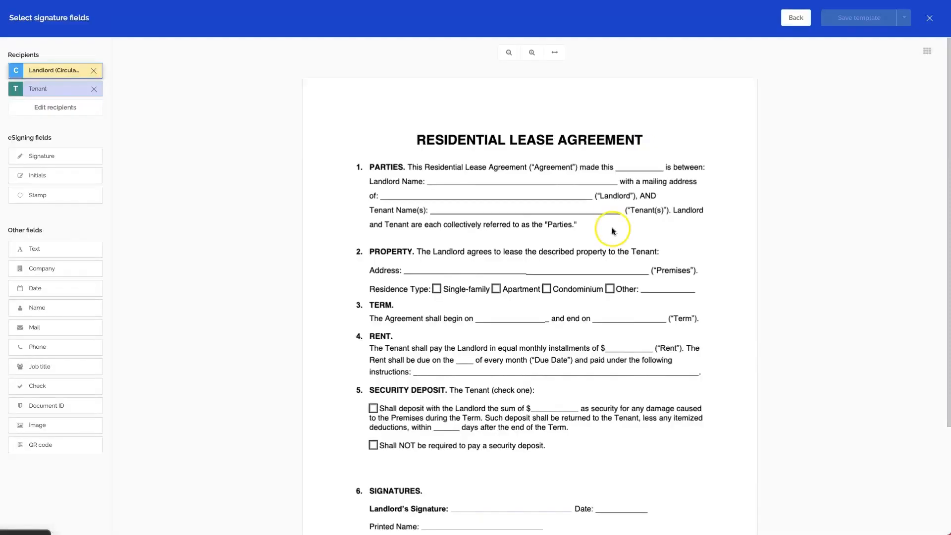
Place a Name field on the Landlord Name line and a Mail field on the landlord's mailing address line, both for the Landlord
{"action": "scroll", "coordinate": [612, 230], "scroll_direction": "down", "scroll_amount": 2}
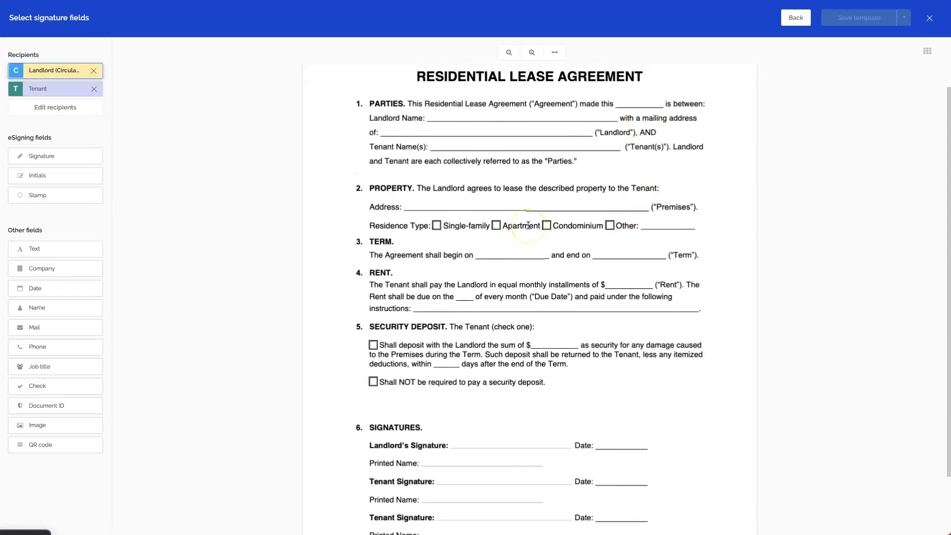
{"action": "scroll", "coordinate": [538, 158], "scroll_direction": "up", "scroll_amount": 1}
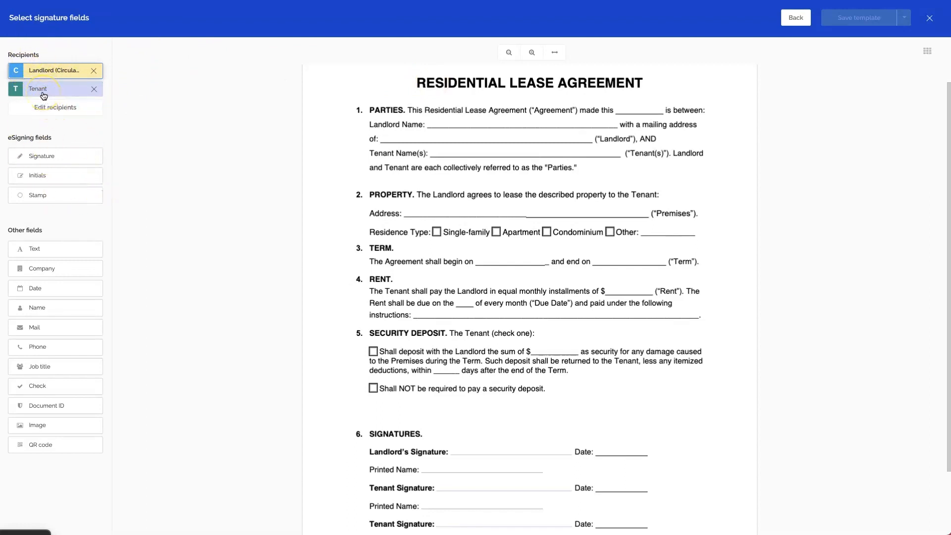
{"action": "scroll", "coordinate": [461, 226], "scroll_direction": "down", "scroll_amount": 2}
{"action": "scroll", "coordinate": [463, 231], "scroll_direction": "up", "scroll_amount": 3}
{"action": "scroll", "coordinate": [463, 231], "scroll_direction": "down", "scroll_amount": 1}
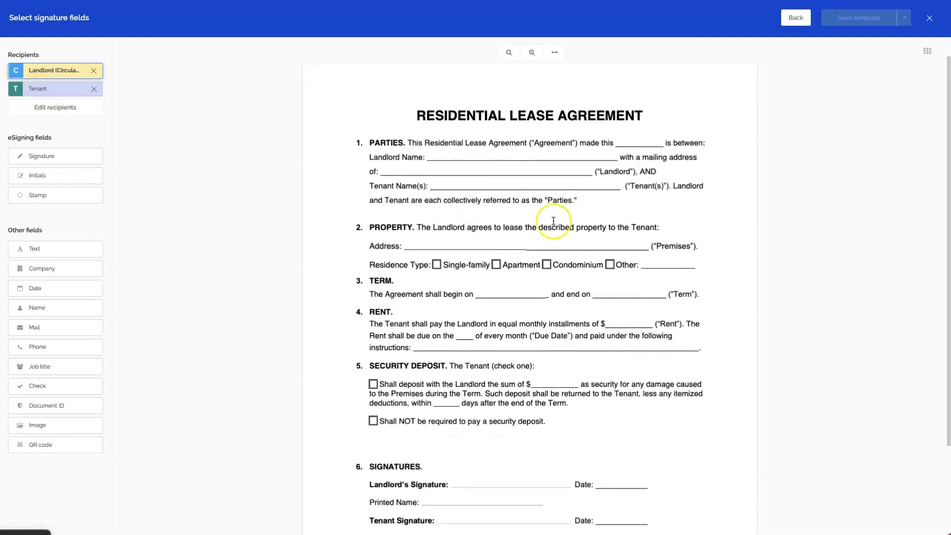
{"action": "scroll", "coordinate": [553, 221], "scroll_direction": "down", "scroll_amount": 1}
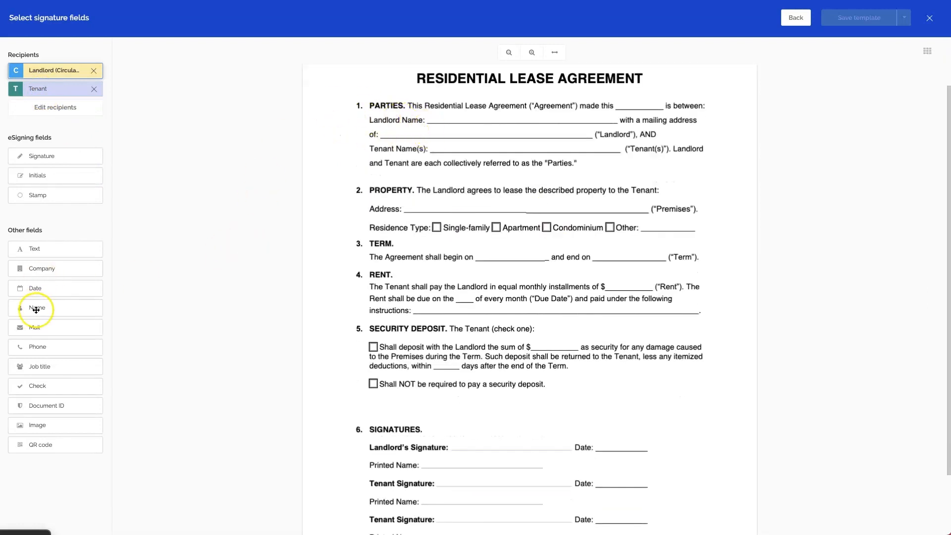
{"action": "left_click_drag", "start_coordinate": [37, 307], "coordinate": [446, 113]}
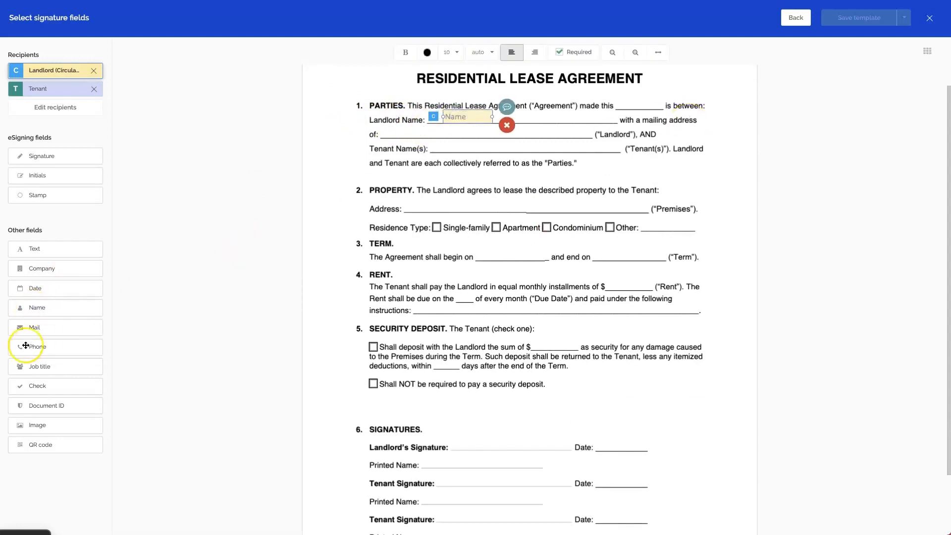
{"action": "left_click_drag", "start_coordinate": [49, 321], "coordinate": [411, 130]}
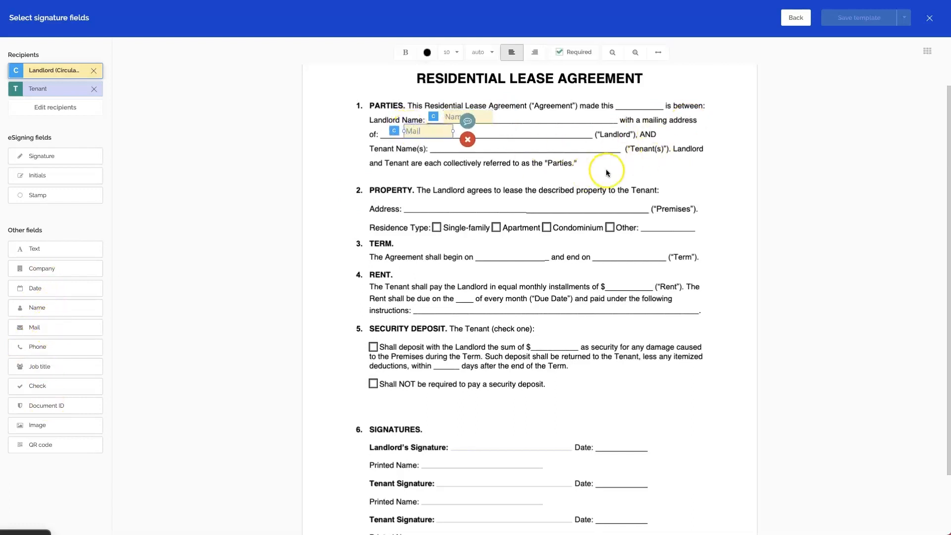
Place a wide Text field on the property Address line and set its placeholder to "property address"
{"action": "scroll", "coordinate": [631, 175], "scroll_direction": "down", "scroll_amount": 2}
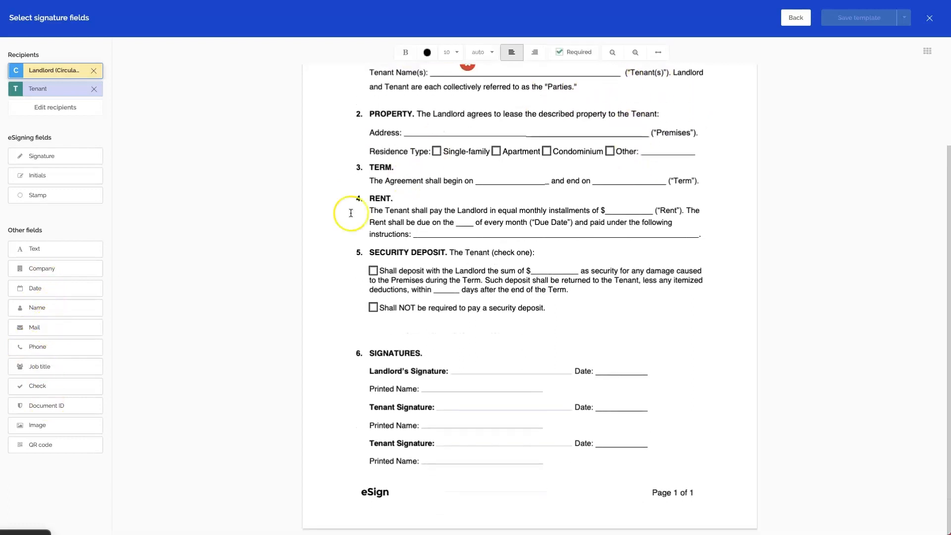
{"action": "left_click_drag", "start_coordinate": [44, 252], "coordinate": [595, 130]}
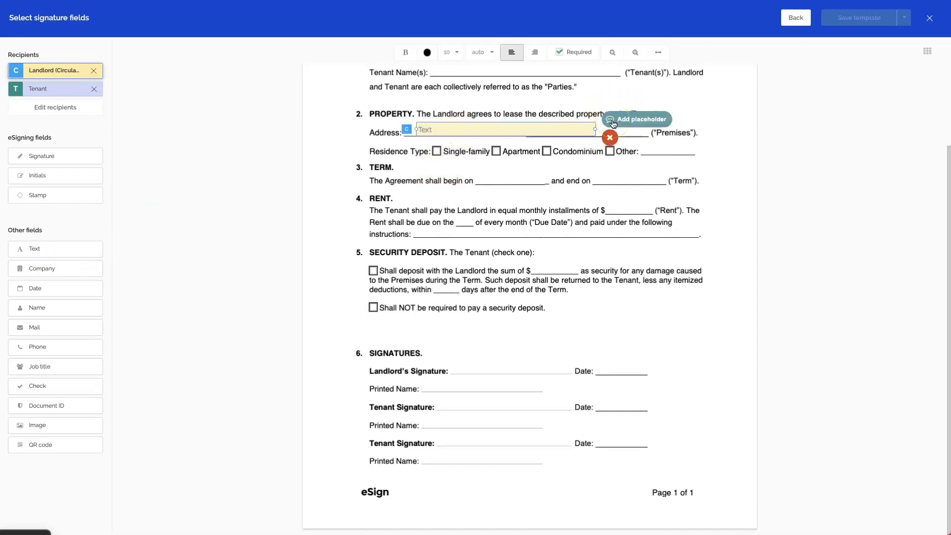
{"action": "left_click", "coordinate": [615, 123]}
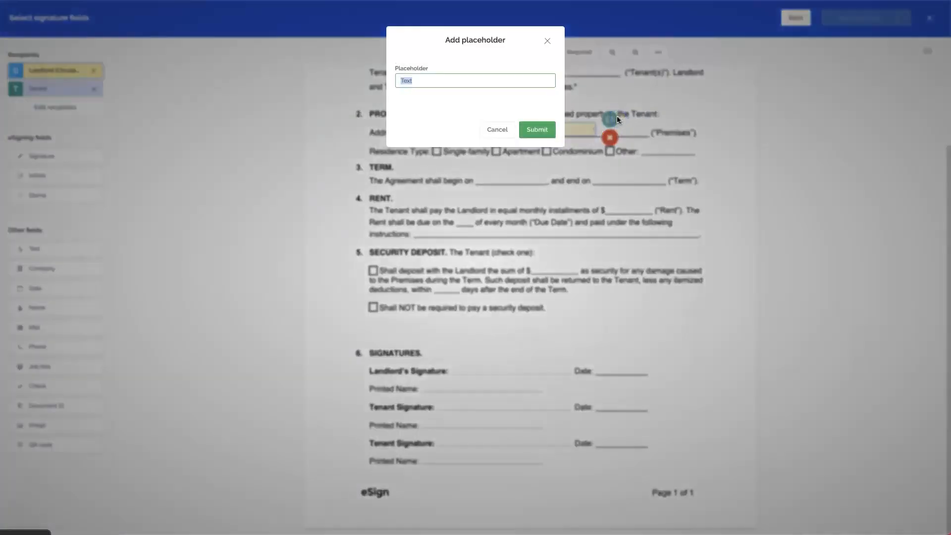
{"action": "type", "text": "property address"}
{"action": "left_click", "coordinate": [537, 129]}
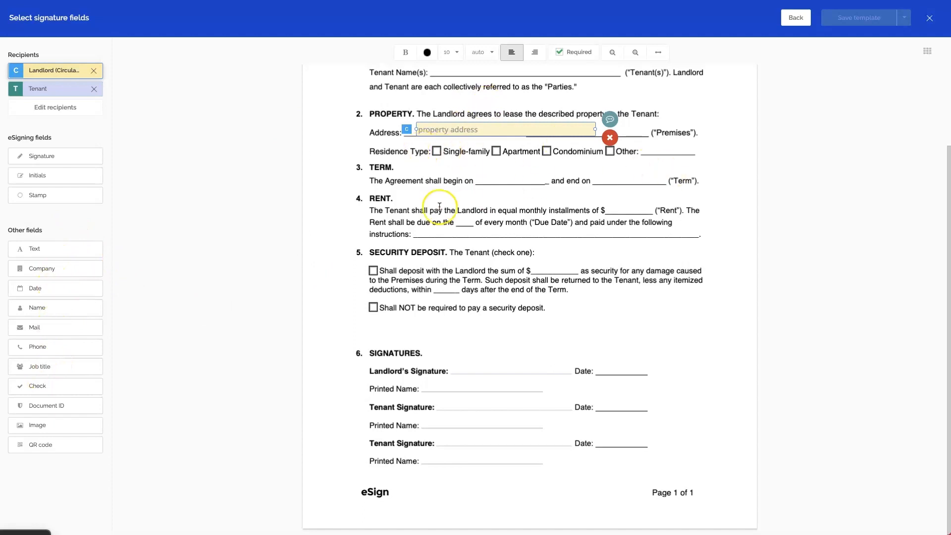
Place Check fields on the Single-family, Apartment, Condominium and Other residence type boxes
{"action": "left_click_drag", "start_coordinate": [118, 358], "coordinate": [430, 145]}
{"action": "left_click", "coordinate": [437, 150]}
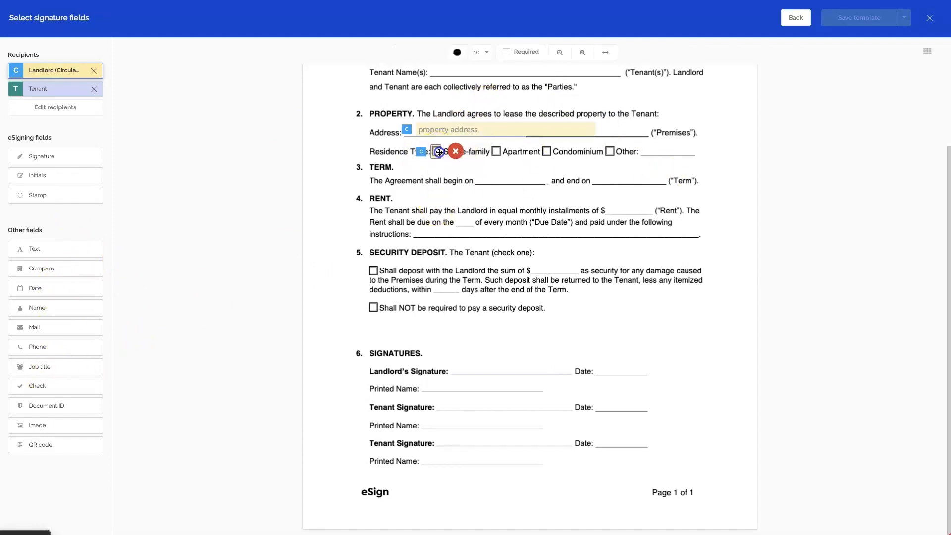
{"action": "left_click_drag", "start_coordinate": [46, 382], "coordinate": [496, 152]}
{"action": "left_click_drag", "start_coordinate": [57, 388], "coordinate": [610, 151]}
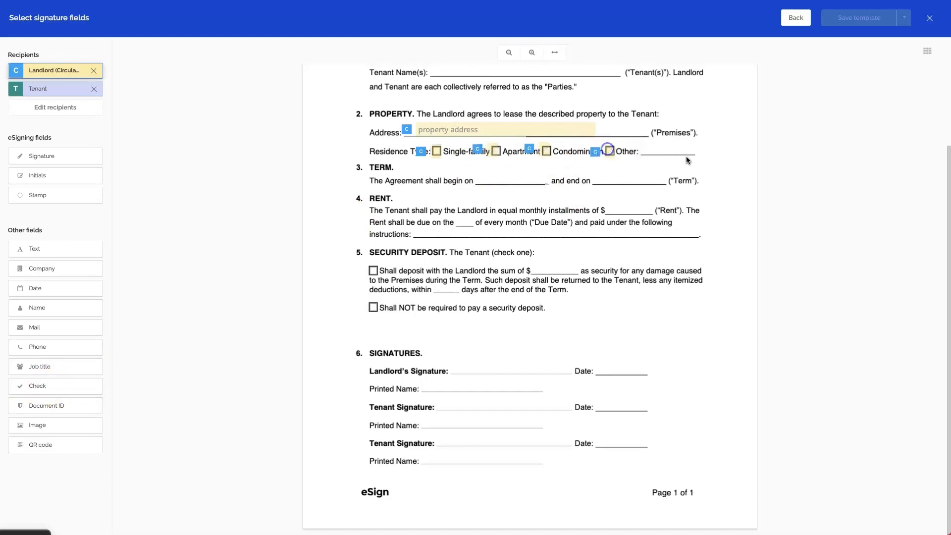
Place a Text field on the line after the Other residence type and make it not required
{"action": "left_click_drag", "start_coordinate": [42, 249], "coordinate": [643, 142]}
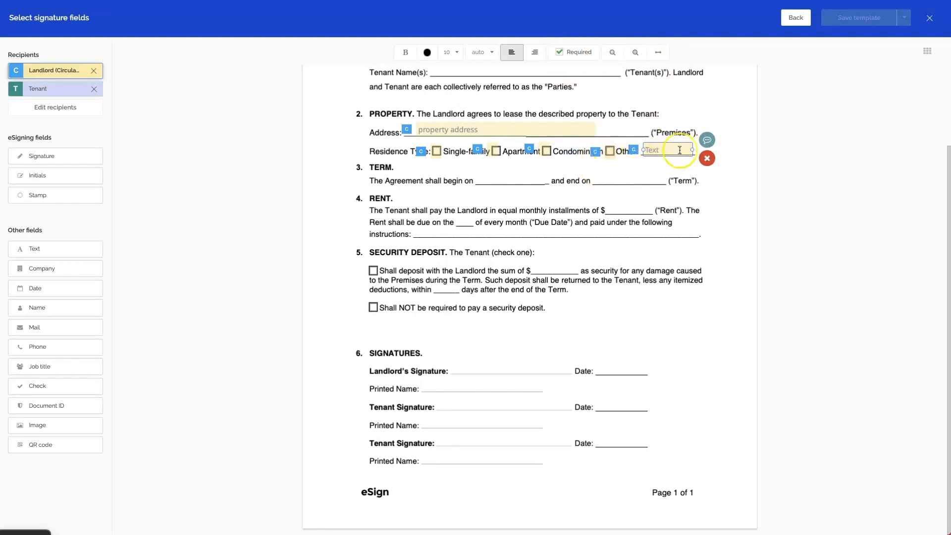
{"action": "left_click", "coordinate": [562, 53]}
{"action": "left_click", "coordinate": [645, 178]}
Place Date fields on the agreement's begin and end lines in the Term section
{"action": "left_click_drag", "start_coordinate": [85, 286], "coordinate": [492, 177]}
{"action": "left_click_drag", "start_coordinate": [44, 290], "coordinate": [614, 178]}
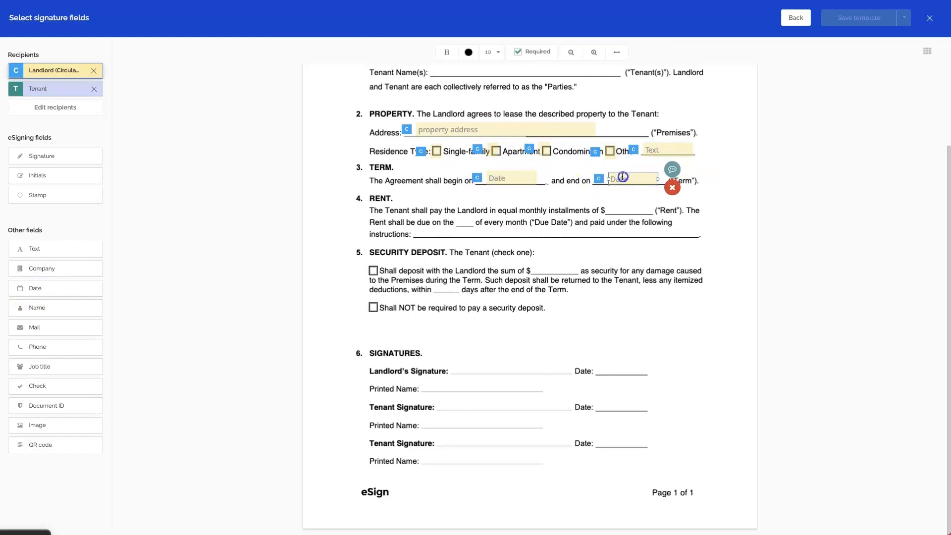
{"action": "left_click", "coordinate": [497, 179]}
Add Text fields with "price in $" and "day" placeholders, an instructions field and two Check fields across the Rent and Security Deposit sections
{"action": "left_click", "coordinate": [612, 204]}
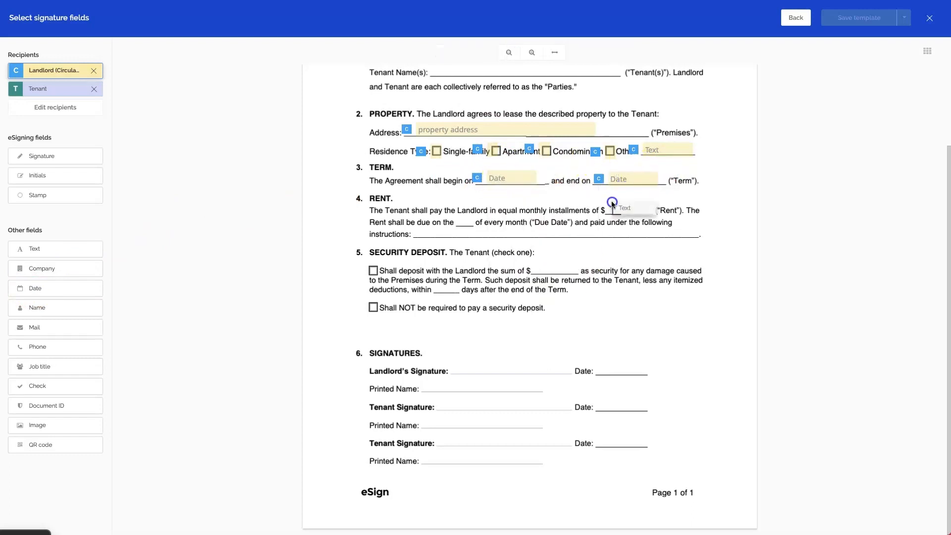
{"action": "left_click_drag", "start_coordinate": [609, 203], "coordinate": [610, 204]}
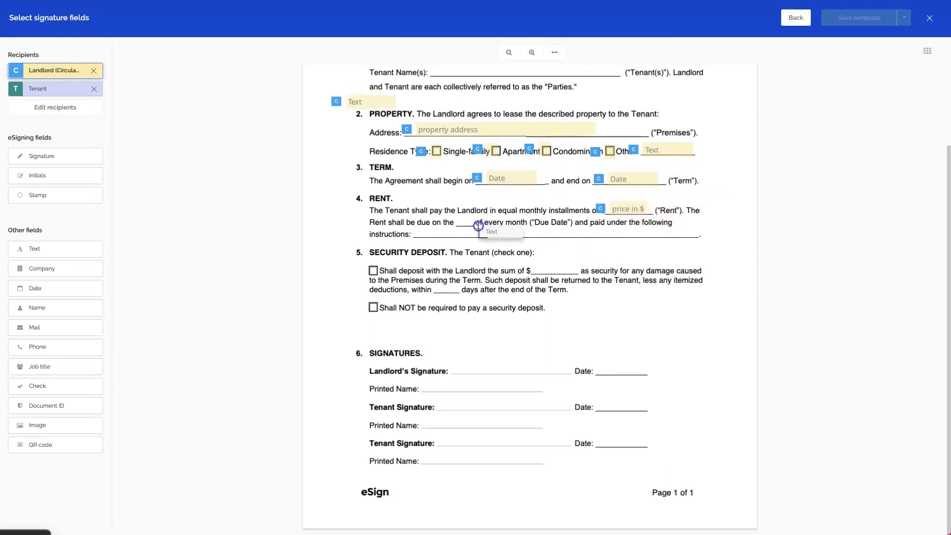
{"action": "mouse_move", "coordinate": [638, 243]}
{"action": "left_mouse_down"}
{"action": "mouse_move", "coordinate": [483, 242]}
{"action": "mouse_move", "coordinate": [653, 234]}
{"action": "left_mouse_up"}
{"action": "left_click_drag", "start_coordinate": [48, 386], "coordinate": [365, 302]}
{"action": "type", "text": "price in $"}
{"action": "left_click_drag", "start_coordinate": [48, 249], "coordinate": [458, 219]}
{"action": "type", "text": "day"}
{"action": "left_click_drag", "start_coordinate": [502, 219], "coordinate": [473, 219]}
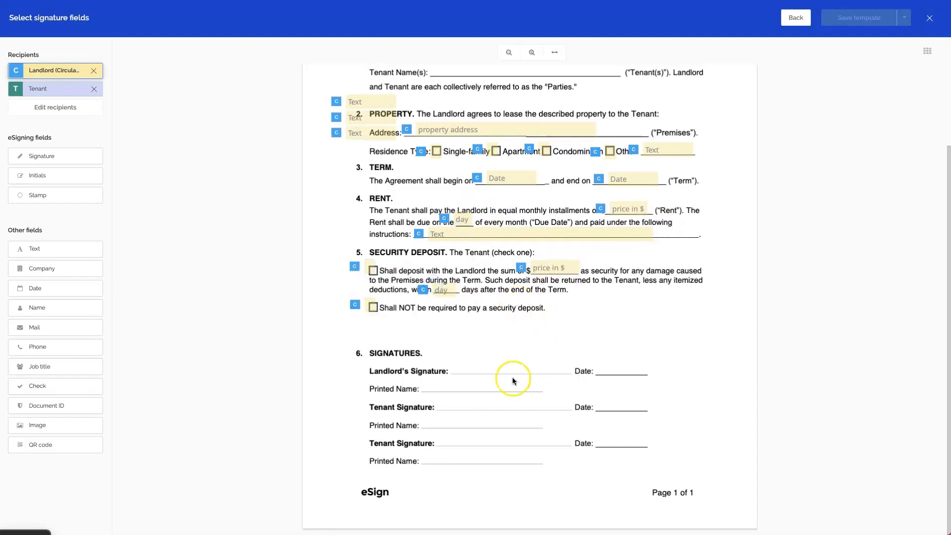
Place the Landlord's Signature, Date and printed Name fields in the Signatures section
{"action": "mouse_move", "coordinate": [43, 156]}
{"action": "left_mouse_down"}
{"action": "mouse_move", "coordinate": [547, 346]}
{"action": "mouse_move", "coordinate": [474, 344]}
{"action": "left_mouse_up"}
{"action": "left_click_drag", "start_coordinate": [501, 374], "coordinate": [495, 369]}
{"action": "mouse_move", "coordinate": [48, 288]}
{"action": "left_mouse_down"}
{"action": "mouse_move", "coordinate": [588, 373]}
{"action": "mouse_move", "coordinate": [597, 366]}
{"action": "left_mouse_up"}
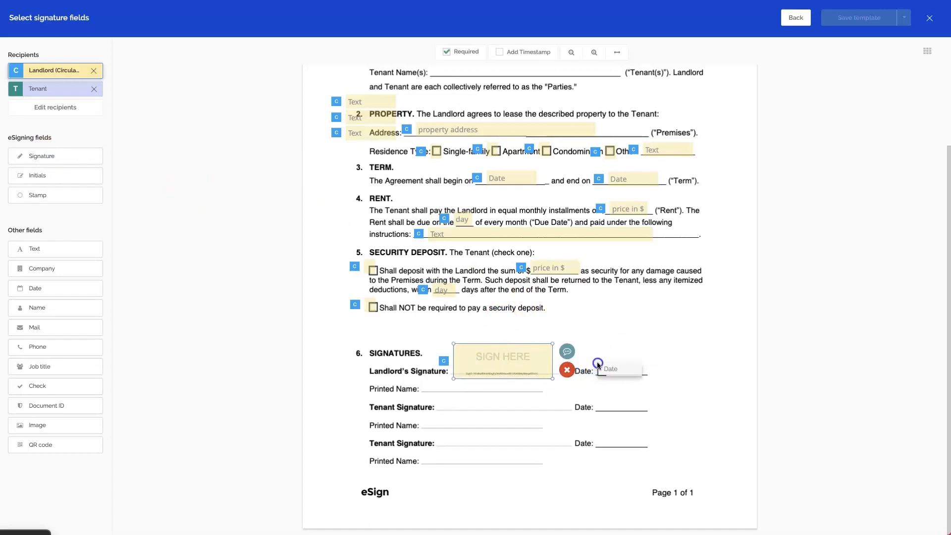
{"action": "left_click_drag", "start_coordinate": [40, 307], "coordinate": [432, 385]}
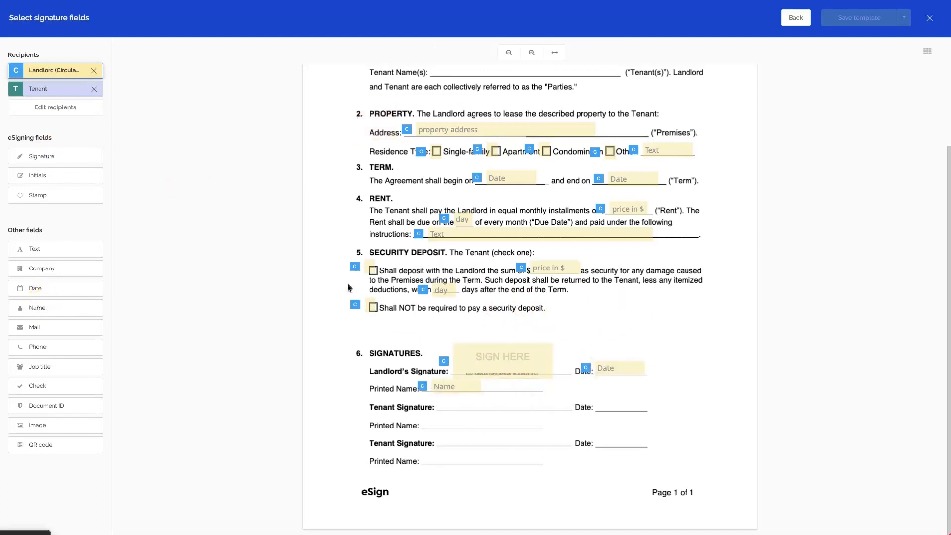
Switch to the Tenant recipient and place a Name field on the Tenant Name(s) line
{"action": "scroll", "coordinate": [348, 287], "scroll_direction": "up", "scroll_amount": 3}
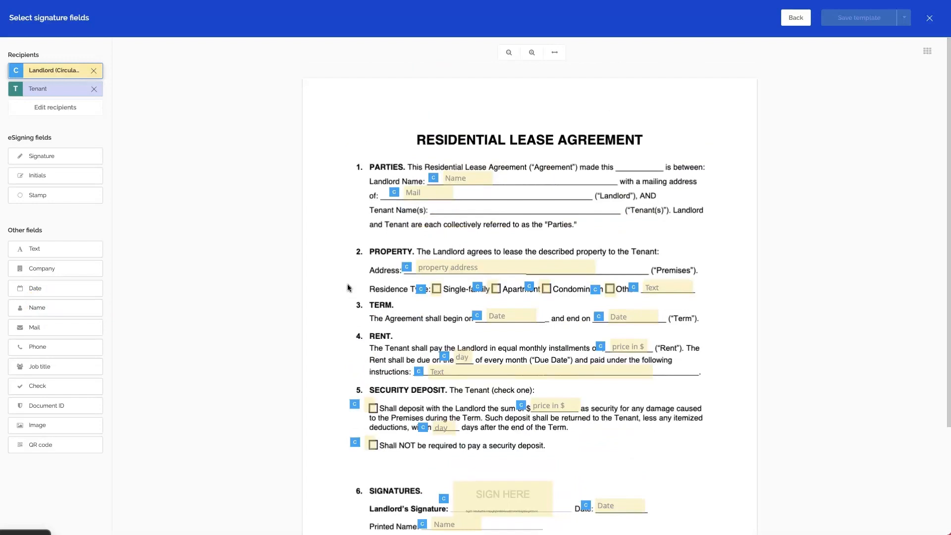
{"action": "left_click", "coordinate": [38, 88]}
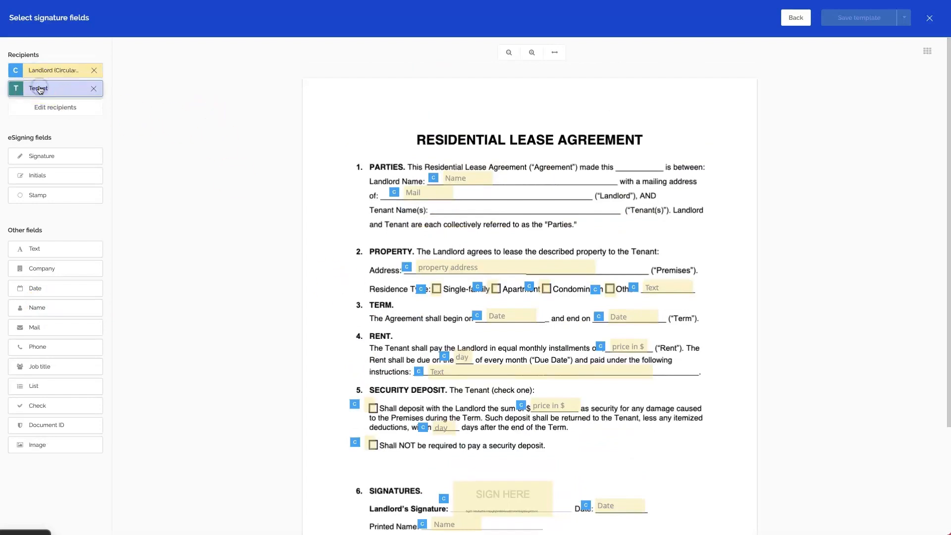
{"action": "scroll", "coordinate": [213, 225], "scroll_direction": "down", "scroll_amount": 4}
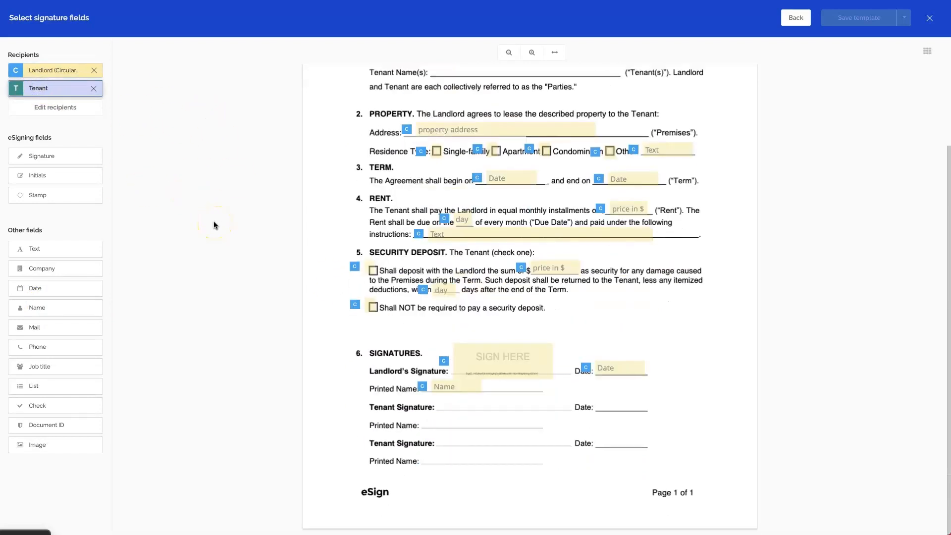
{"action": "scroll", "coordinate": [214, 225], "scroll_direction": "up", "scroll_amount": 3}
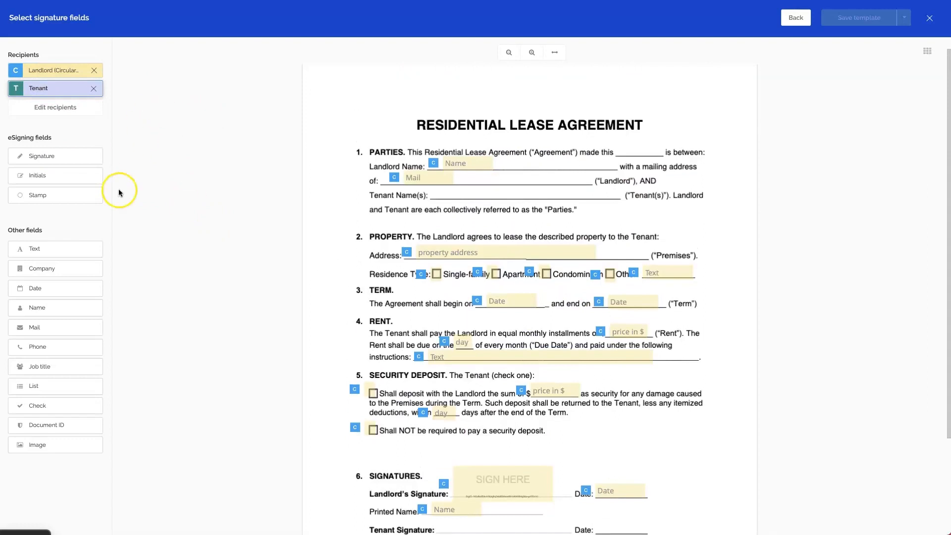
{"action": "left_click_drag", "start_coordinate": [37, 307], "coordinate": [457, 186]}
Place the Tenant's Signature, printed Name and Date fields at the first Tenant Signature block
{"action": "scroll", "coordinate": [457, 186], "scroll_direction": "down", "scroll_amount": 3}
{"action": "mouse_move", "coordinate": [41, 156]}
{"action": "left_mouse_down"}
{"action": "mouse_move", "coordinate": [475, 409]}
{"action": "mouse_move", "coordinate": [452, 418]}
{"action": "left_mouse_up"}
{"action": "left_click_drag", "start_coordinate": [37, 308], "coordinate": [431, 417]}
{"action": "left_click_drag", "start_coordinate": [35, 288], "coordinate": [600, 395]}
Review the placed Landlord and Tenant fields and save the template
{"action": "scroll", "coordinate": [473, 243], "scroll_direction": "up", "scroll_amount": 3}
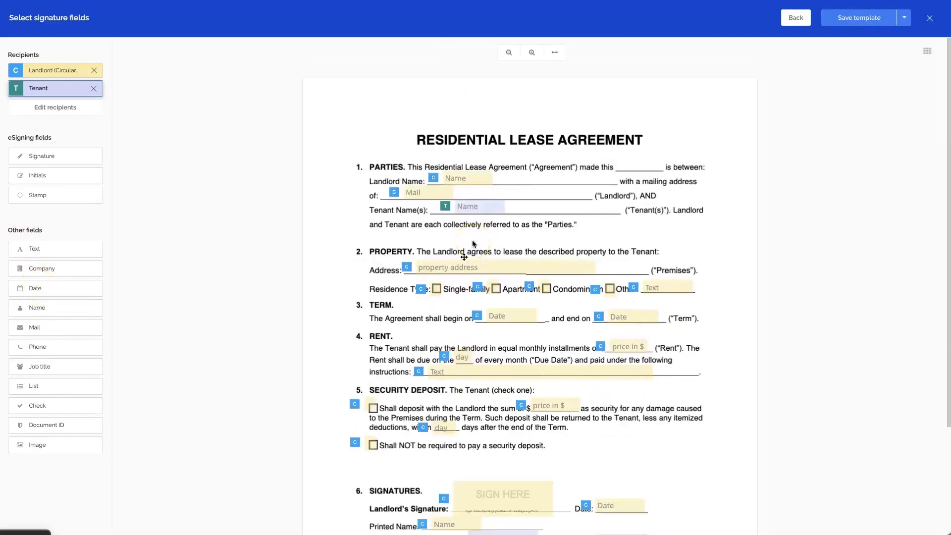
{"action": "scroll", "coordinate": [472, 243], "scroll_direction": "down", "scroll_amount": 1}
{"action": "left_click", "coordinate": [860, 28]}
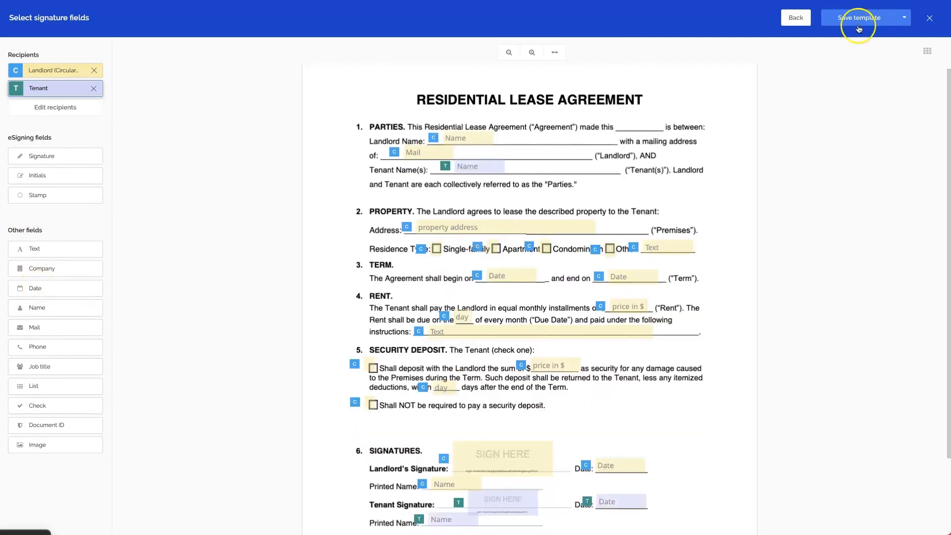
{"action": "left_click", "coordinate": [859, 17]}
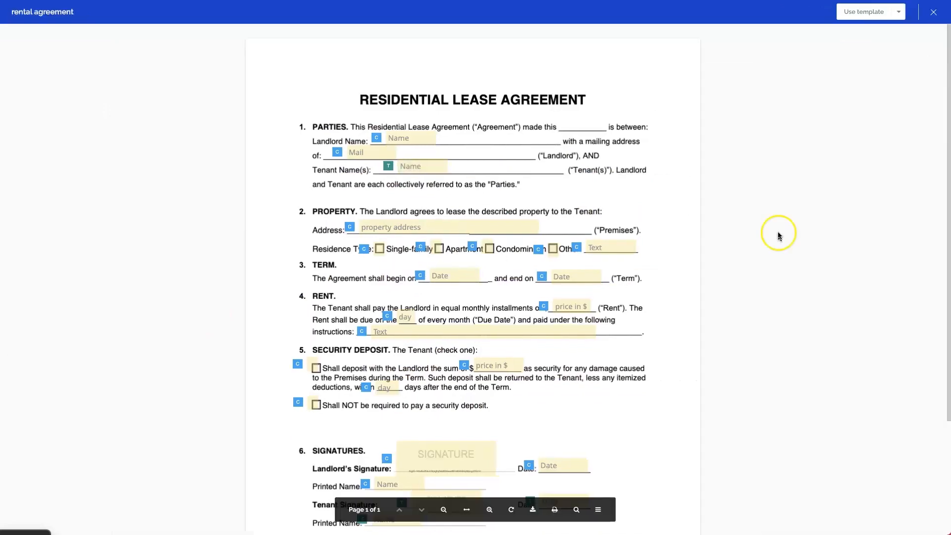
Close the template preview and start using the rental agreement template with Landlord and Tenant roles from the Rent templates folder
{"action": "left_click", "coordinate": [859, 14]}
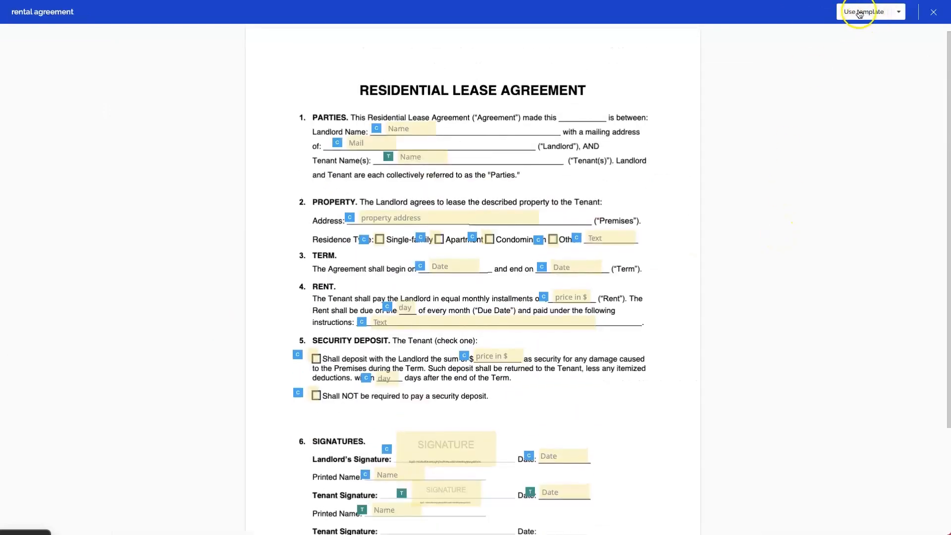
{"action": "left_click", "coordinate": [933, 11]}
{"action": "left_click", "coordinate": [40, 163]}
{"action": "left_click", "coordinate": [139, 112]}
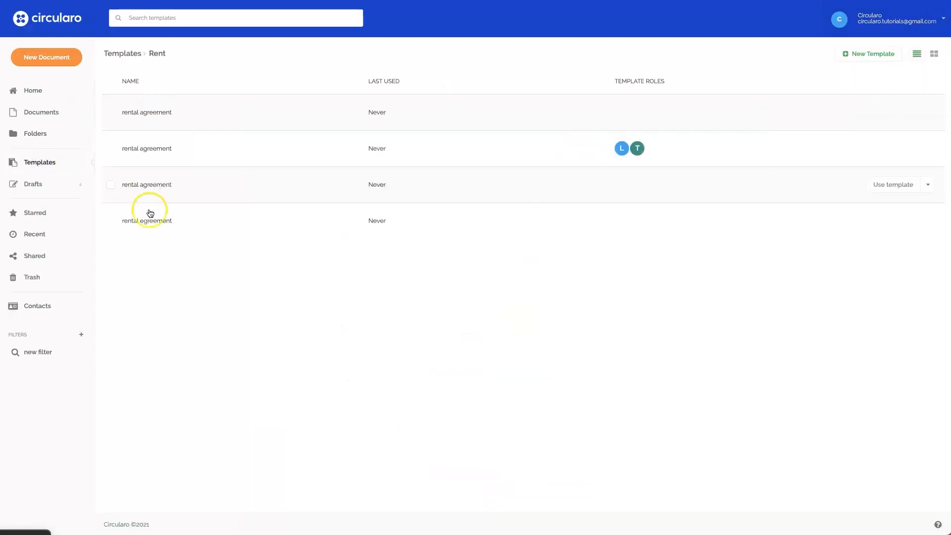
{"action": "left_click", "coordinate": [891, 150]}
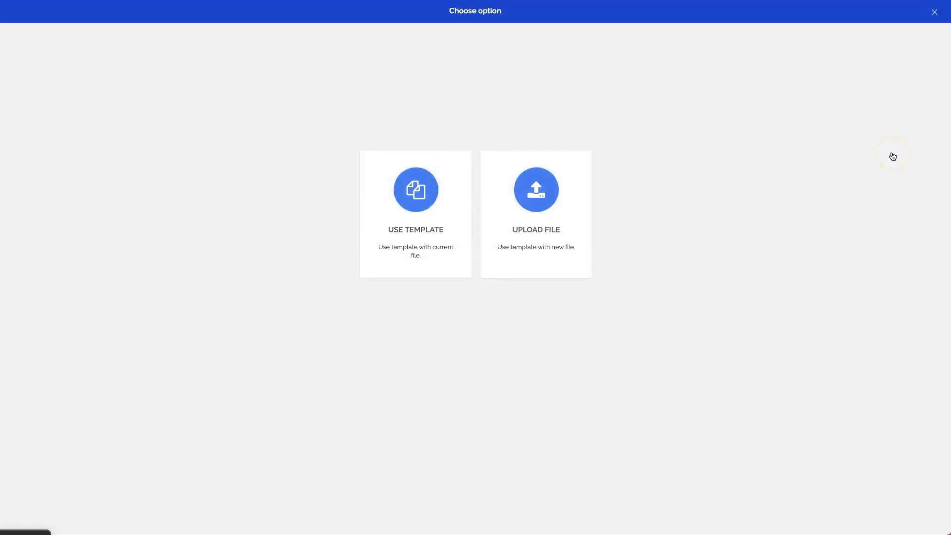